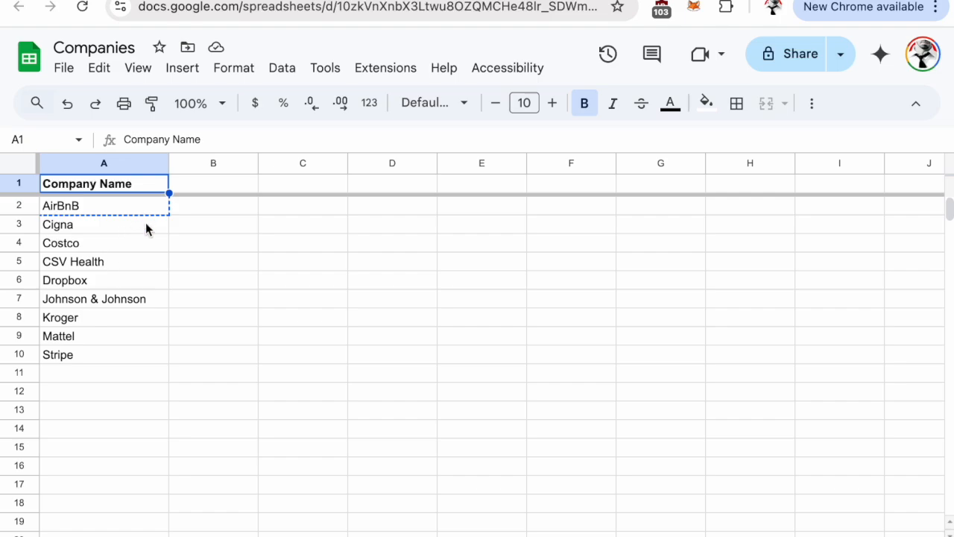
Search Google for the company name from cell A2, AirBnB, in a new browser tab and look through the results
{"action": "left_click", "coordinate": [113, 205]}
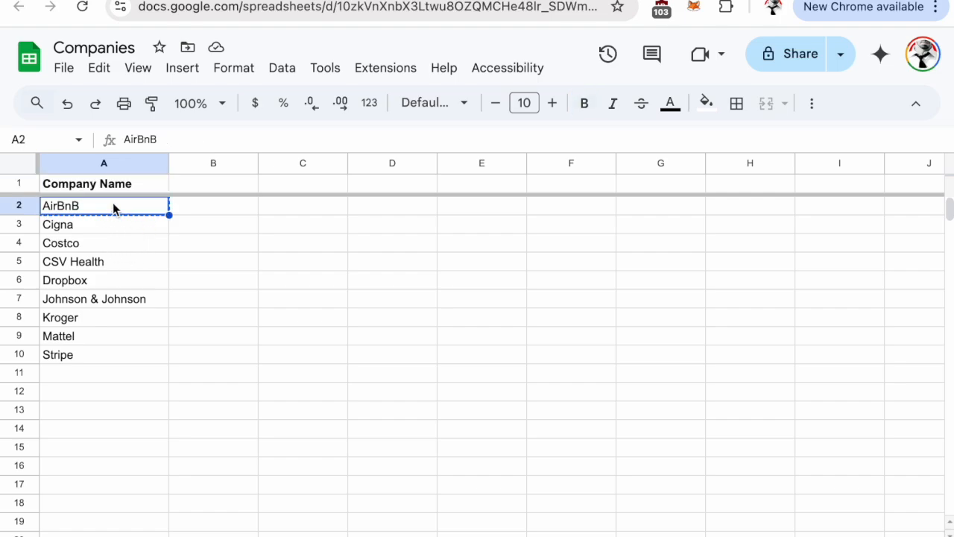
{"action": "key", "text": "ctrl+t"}
{"action": "type", "text": "AirBnB"}
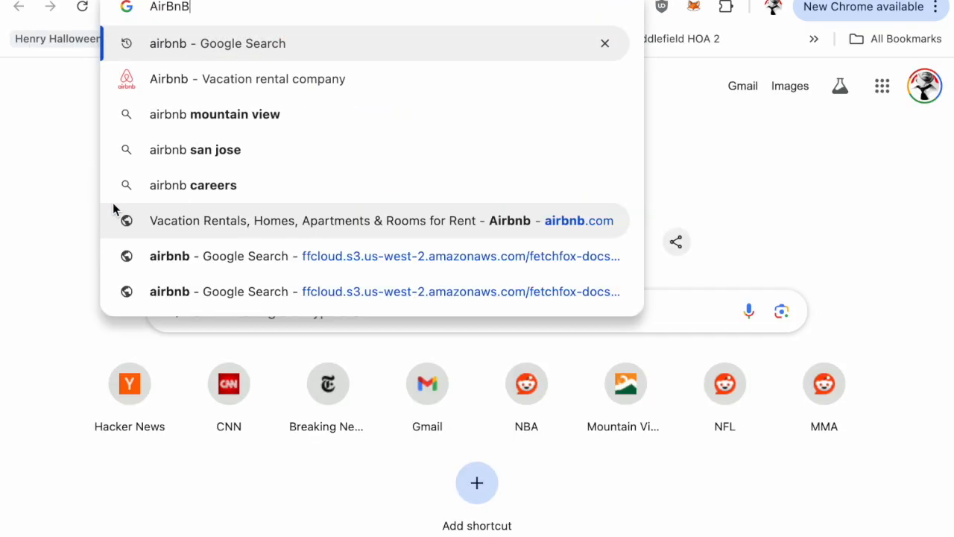
{"action": "key", "text": "Return"}
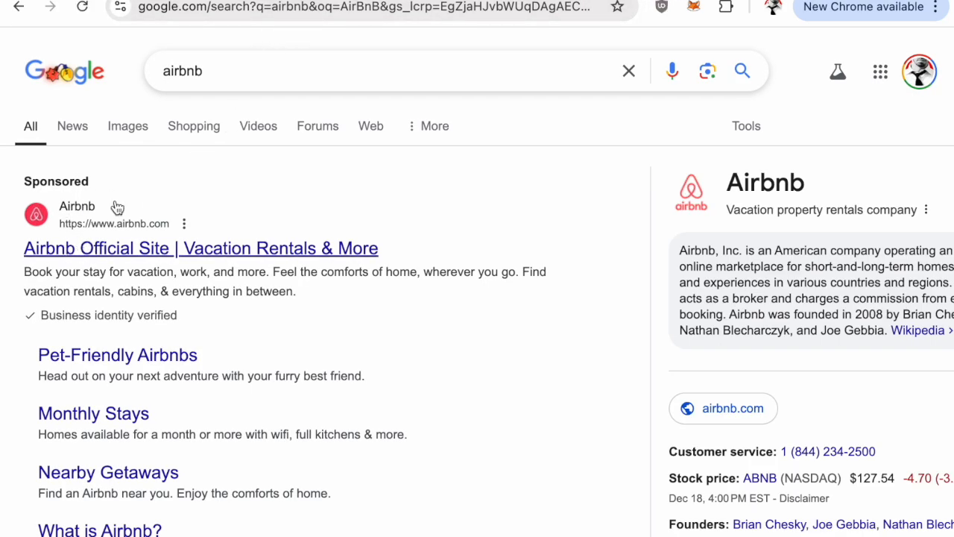
{"action": "scroll", "coordinate": [77, 231], "scroll_direction": "down", "scroll_amount": 5}
{"action": "scroll", "coordinate": [78, 231], "scroll_direction": "down", "scroll_amount": 1}
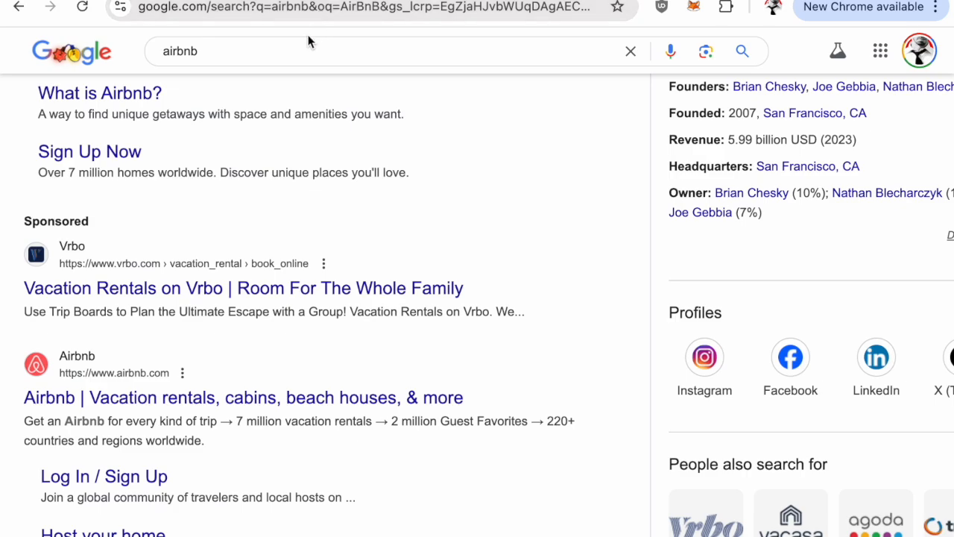
Trim the search address down to google.com/search?q=airbnb and load it
{"action": "left_click", "coordinate": [307, 7]}
{"action": "left_click", "coordinate": [307, 6]}
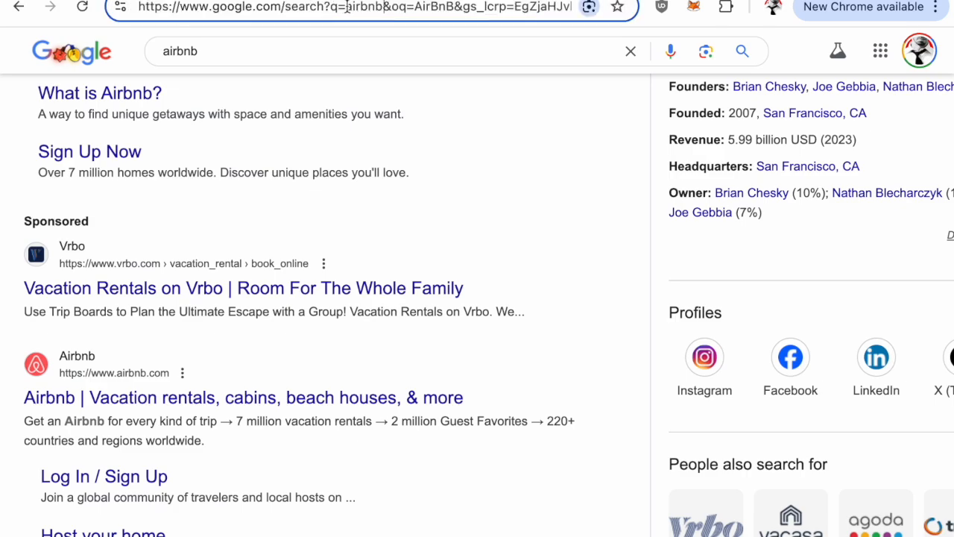
{"action": "left_click_drag", "start_coordinate": [380, 7], "coordinate": [389, 27]}
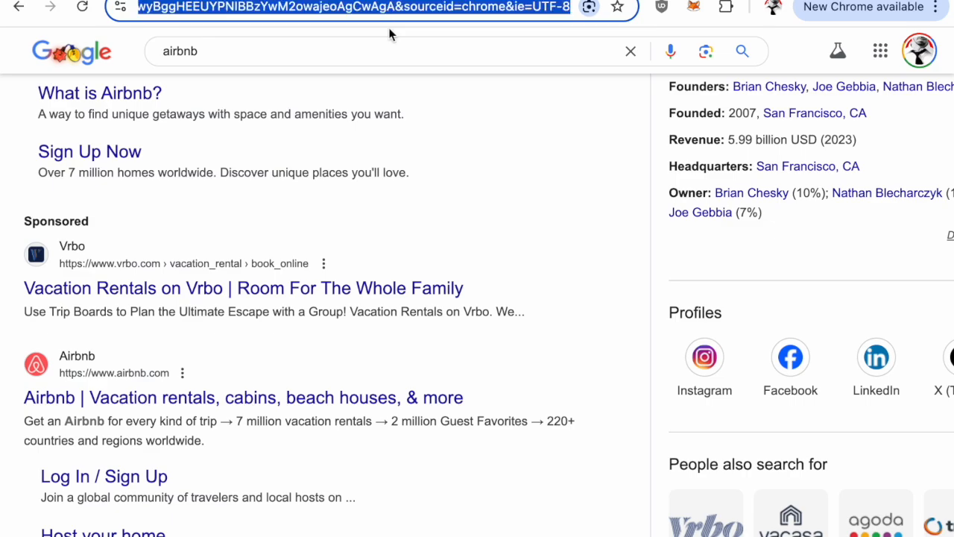
{"action": "key", "text": "Delete"}
{"action": "key", "text": "Return"}
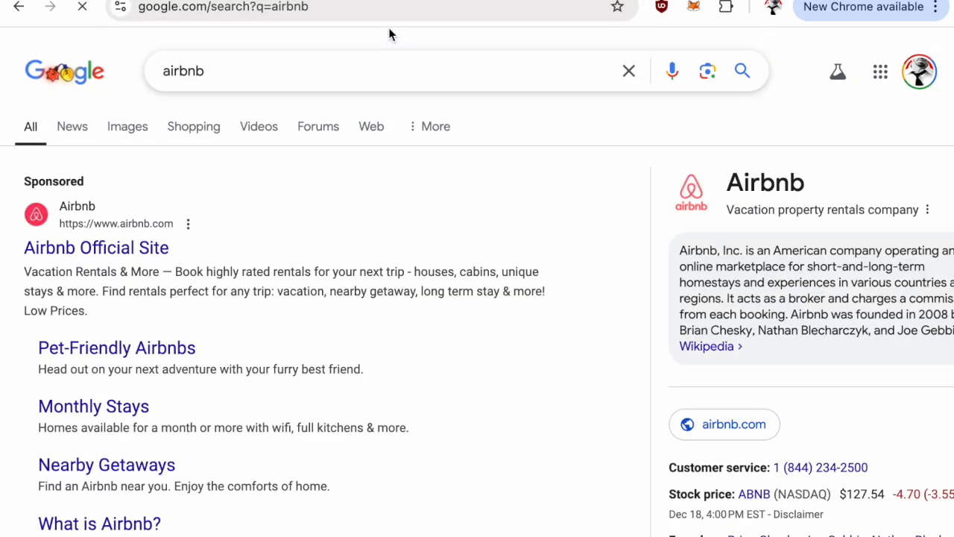
Copy the shortened Google search URL and switch to the FetchFox site at dev.fetchfox.ai
{"action": "left_click", "coordinate": [354, 14]}
{"action": "scroll", "coordinate": [139, 330], "scroll_direction": "down", "scroll_amount": 5}
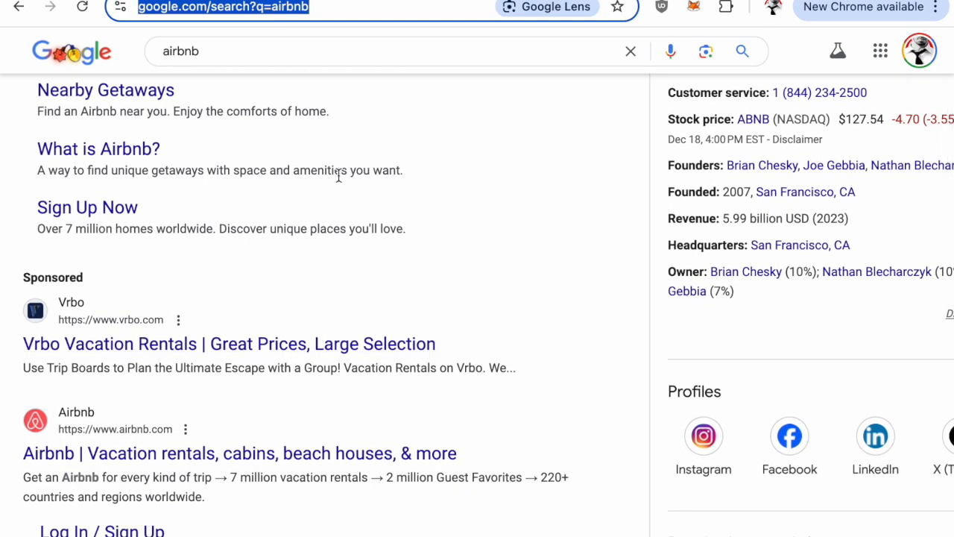
{"action": "left_click", "coordinate": [331, 7]}
{"action": "key", "text": "ctrl+c"}
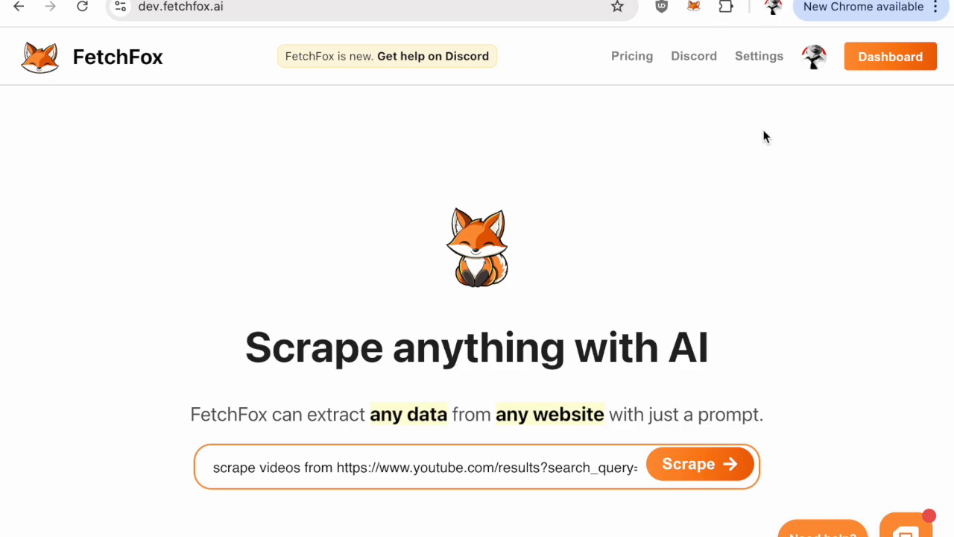
{"action": "left_click", "coordinate": [761, 171]}
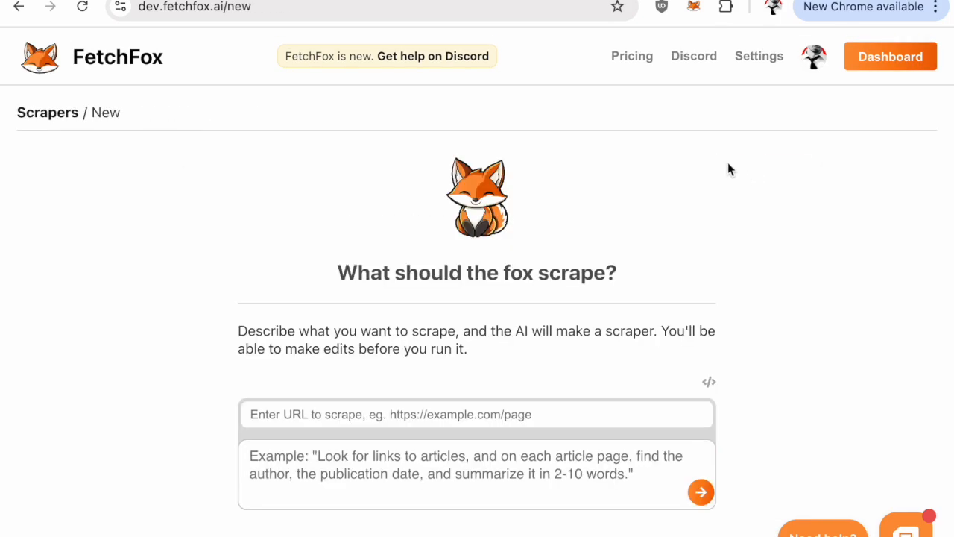
{"action": "left_click", "coordinate": [380, 414]}
{"action": "key", "text": "ctrl+v"}
{"action": "scroll", "coordinate": [398, 380], "scroll_direction": "down", "scroll_amount": 1}
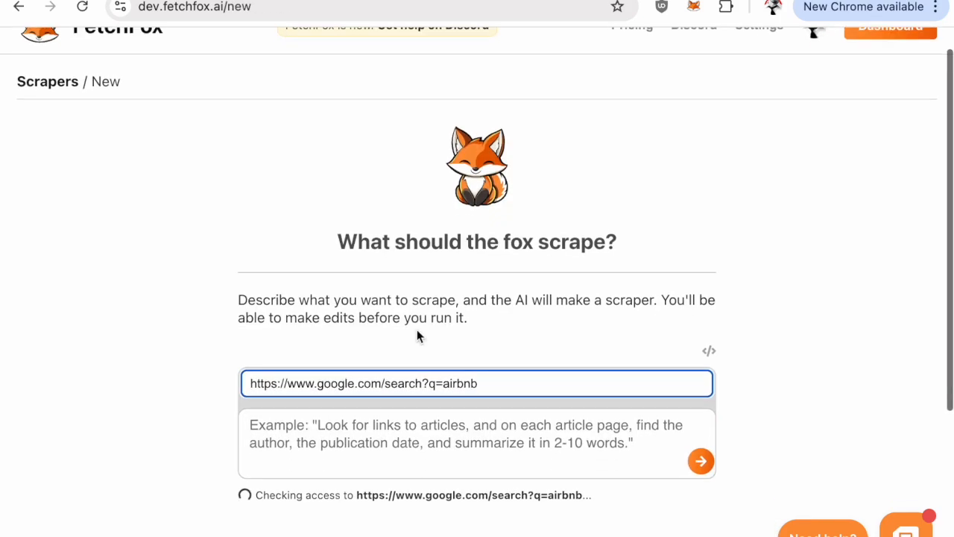
Write the scrape prompt: "scrape two fields: 1) name of the website that is the TOP search result 2) URL of the website that is the TOP search result"
{"action": "left_click", "coordinate": [390, 410]}
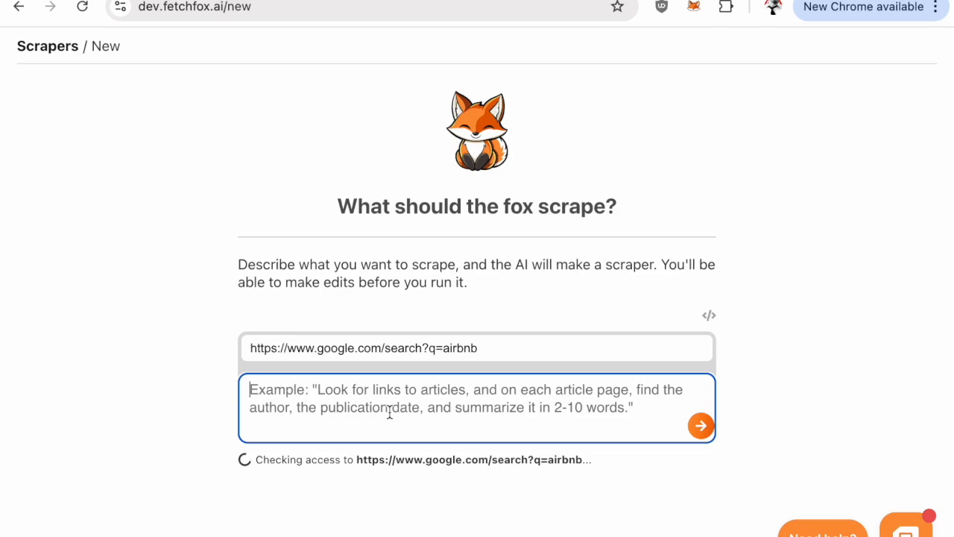
{"action": "type", "text": "scrape two "}
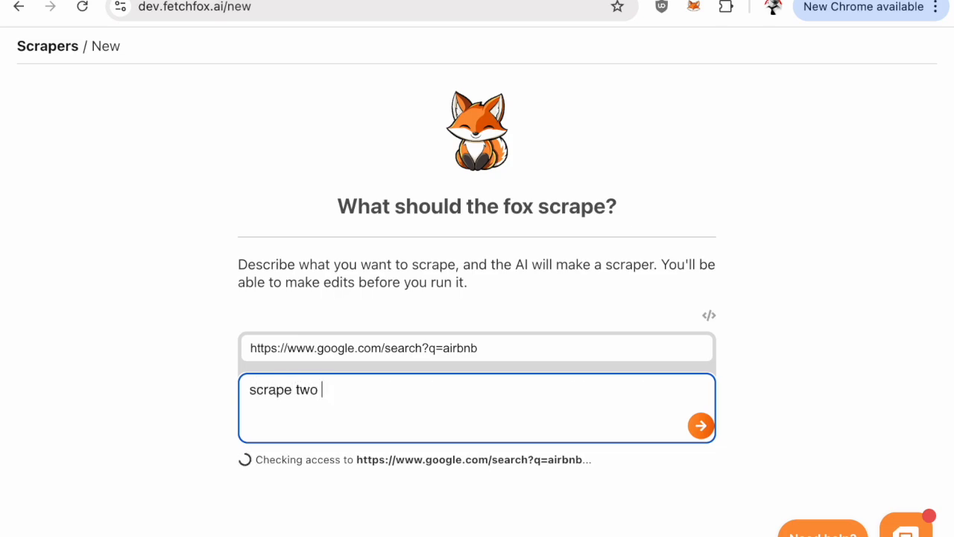
{"action": "type", "text": "fields: 1) name of the"}
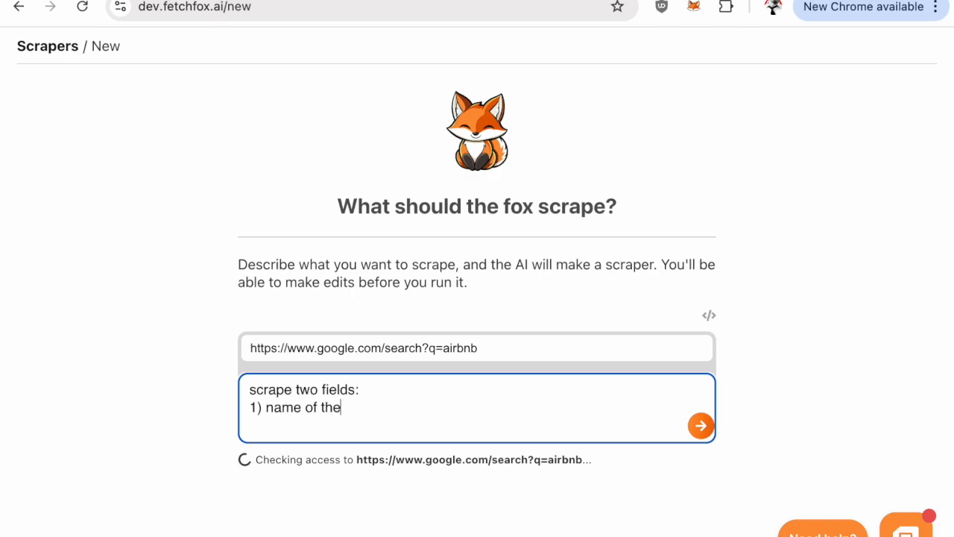
{"action": "type", "text": " website that"}
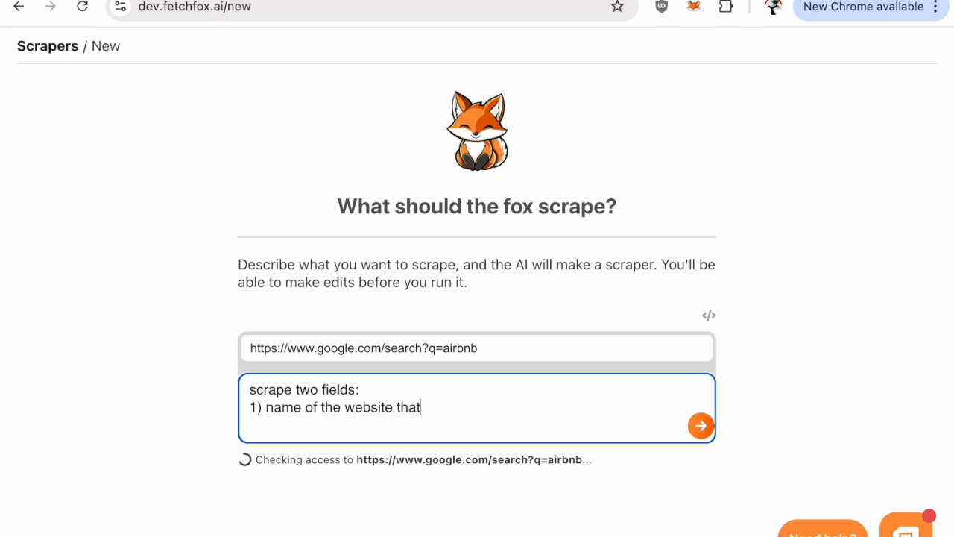
{"action": "type", "text": " is the TOP search result"}
{"action": "key", "text": "Return"}
{"action": "type", "text": "2) URL of the website that is the TOP search result"}
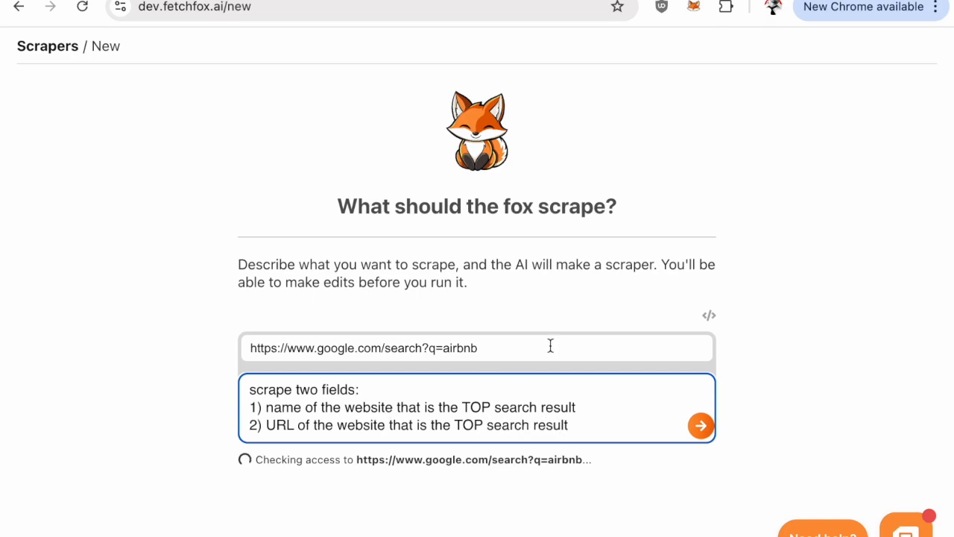
Insert the word "organic" before "search result" in both field descriptions of the scrape prompt
{"action": "left_click", "coordinate": [495, 408]}
{"action": "type", "text": "organic"}
{"action": "double_click", "coordinate": [518, 407]}
{"action": "key", "text": "ctrl+c"}
{"action": "left_click", "coordinate": [487, 425]}
{"action": "key", "text": "ctrl+v"}
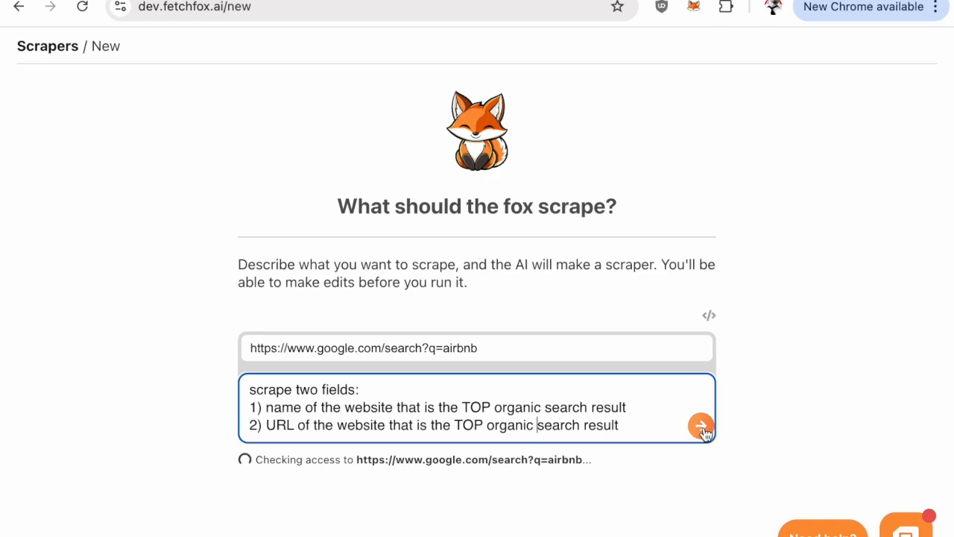
Generate the scrape plan from the prompt, review its starting URL and extraction fields, and continue with it
{"action": "left_click", "coordinate": [700, 428]}
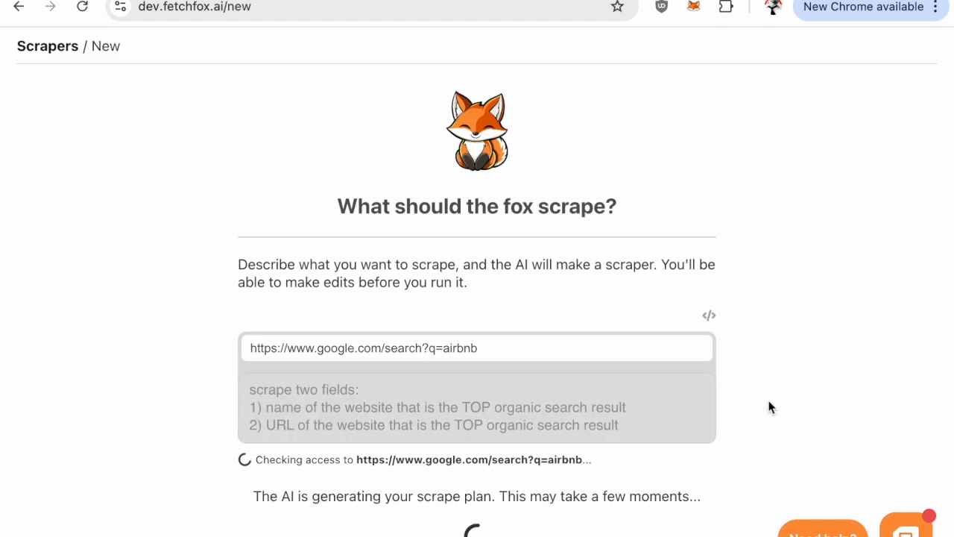
{"action": "scroll", "coordinate": [771, 407], "scroll_direction": "down", "scroll_amount": 1}
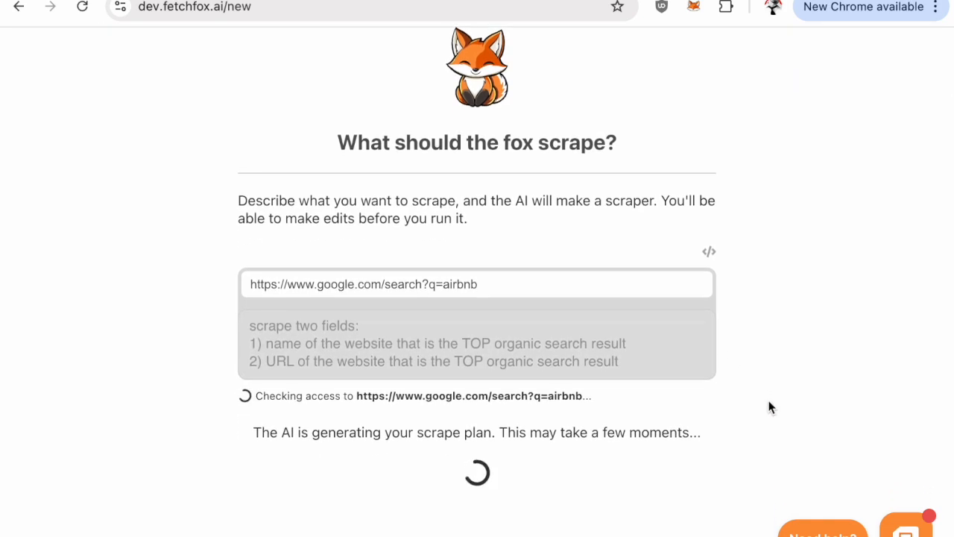
{"action": "scroll", "coordinate": [770, 407], "scroll_direction": "down", "scroll_amount": 1}
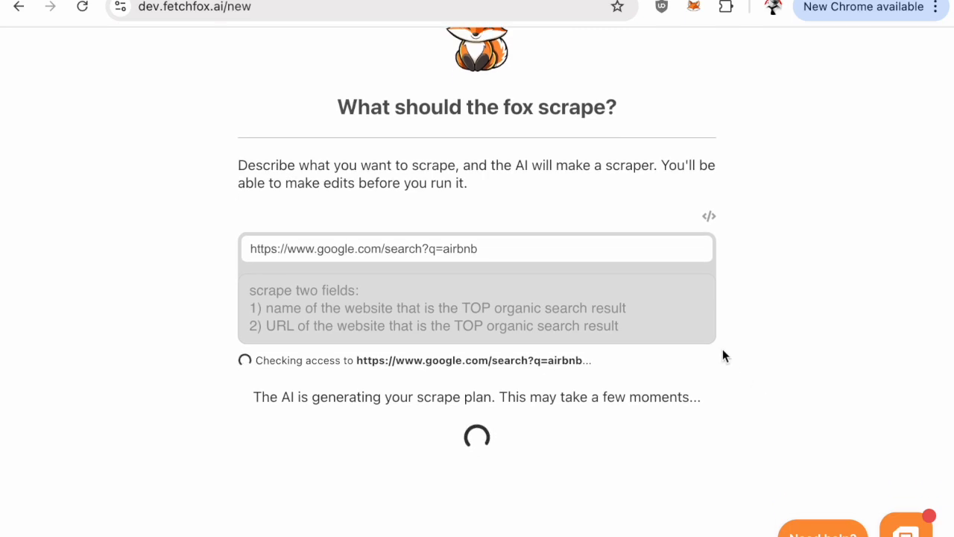
{"action": "scroll", "coordinate": [766, 216], "scroll_direction": "down", "scroll_amount": 1}
{"action": "scroll", "coordinate": [767, 215], "scroll_direction": "down", "scroll_amount": 1}
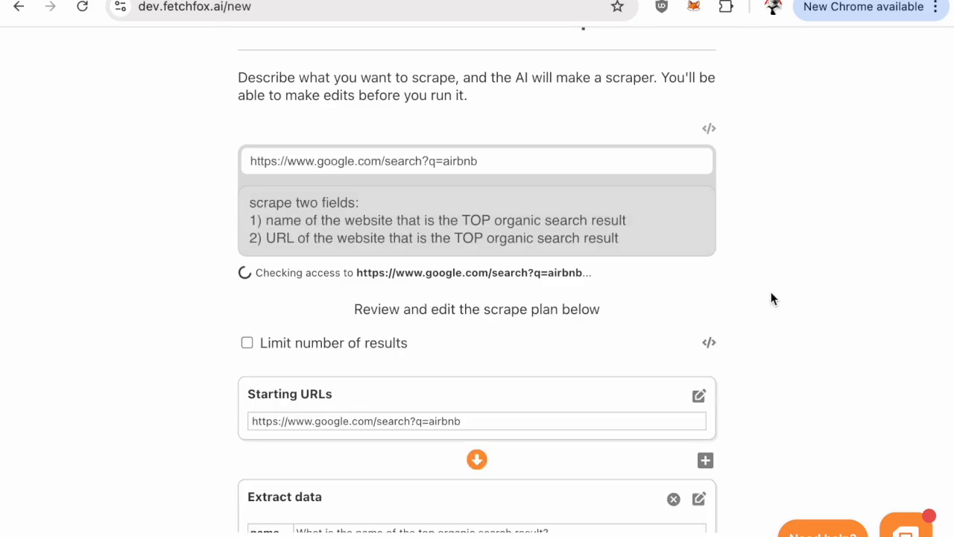
{"action": "scroll", "coordinate": [713, 298], "scroll_direction": "down", "scroll_amount": 2}
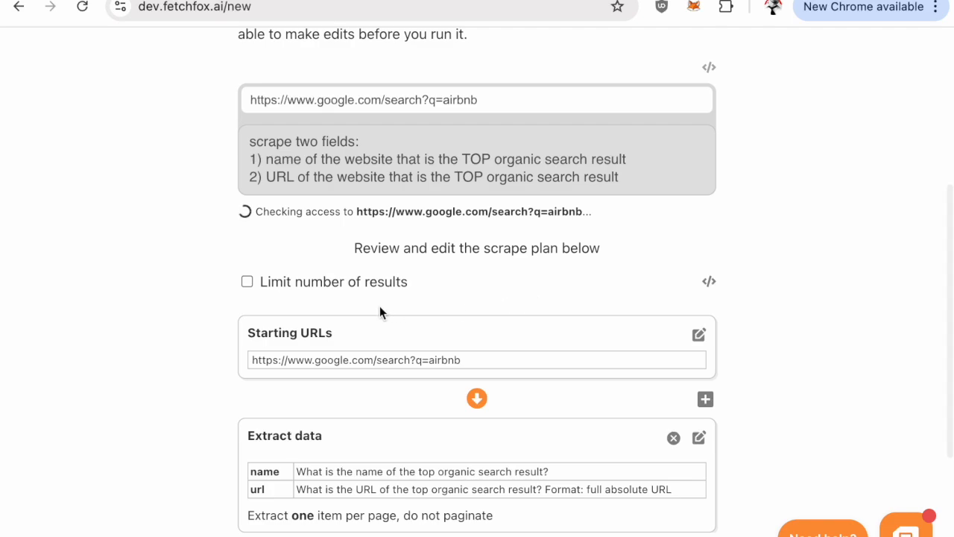
{"action": "scroll", "coordinate": [370, 307], "scroll_direction": "down", "scroll_amount": 1}
{"action": "scroll", "coordinate": [369, 304], "scroll_direction": "down", "scroll_amount": 1}
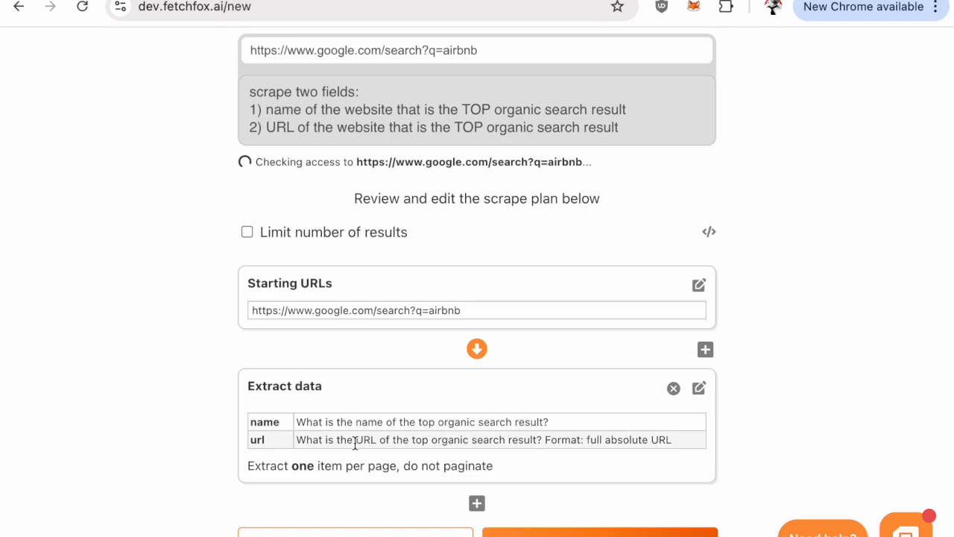
{"action": "scroll", "coordinate": [481, 440], "scroll_direction": "down", "scroll_amount": 1}
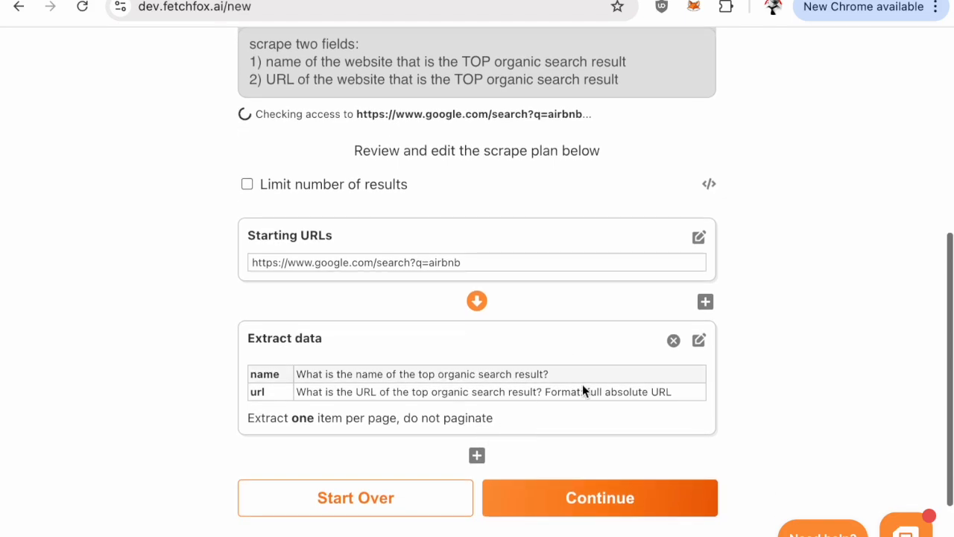
{"action": "left_click", "coordinate": [613, 496]}
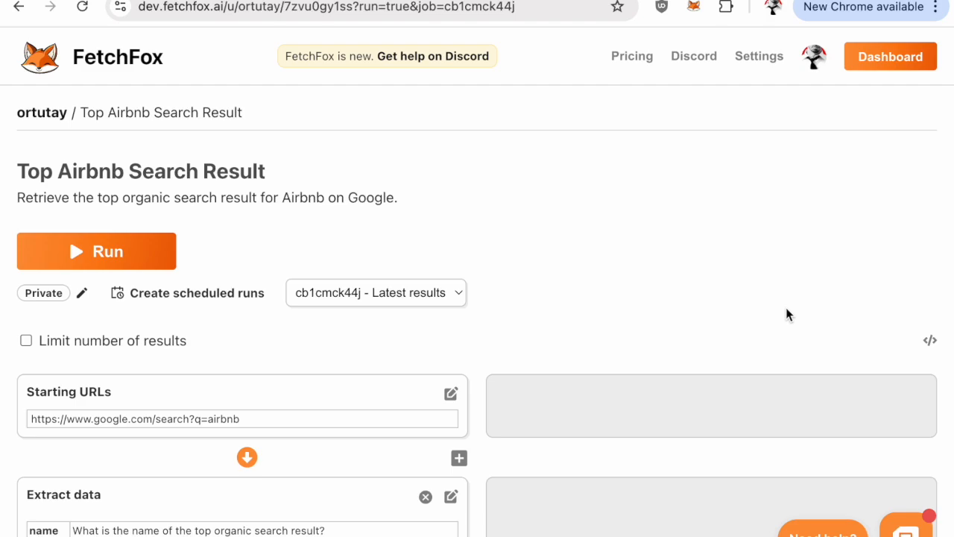
Run the Top Airbnb Search Result scraper, reload its page, and bring up the extracted results
{"action": "left_click", "coordinate": [124, 252]}
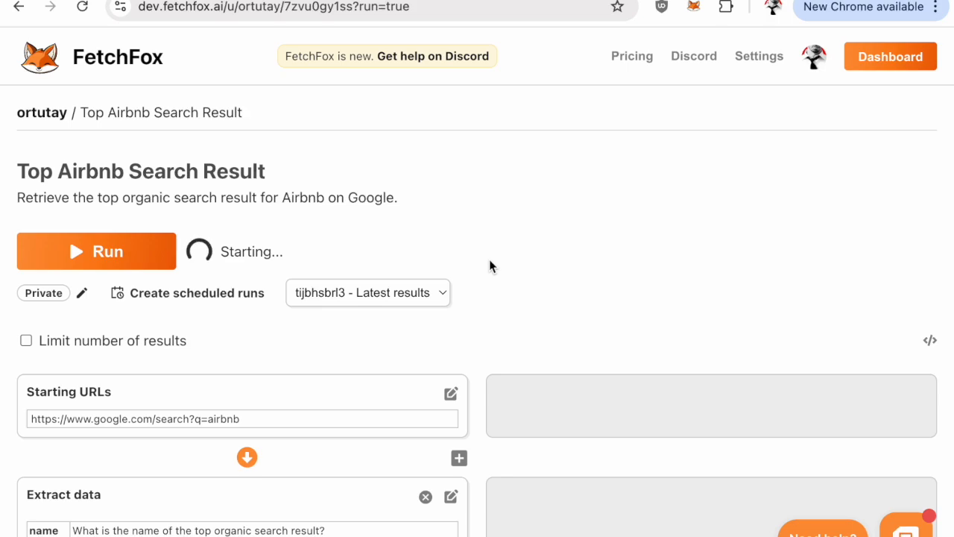
{"action": "scroll", "coordinate": [490, 259], "scroll_direction": "down", "scroll_amount": 1}
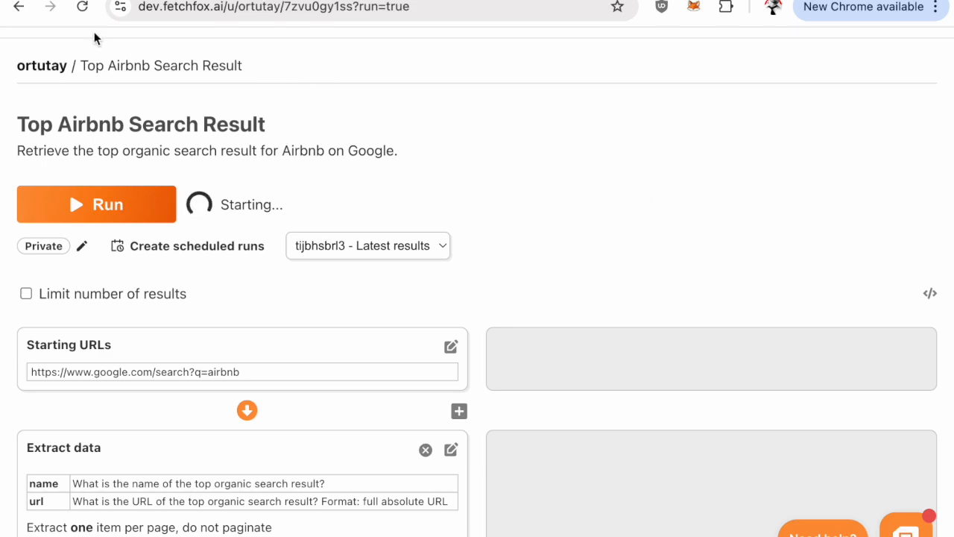
{"action": "left_click", "coordinate": [82, 6]}
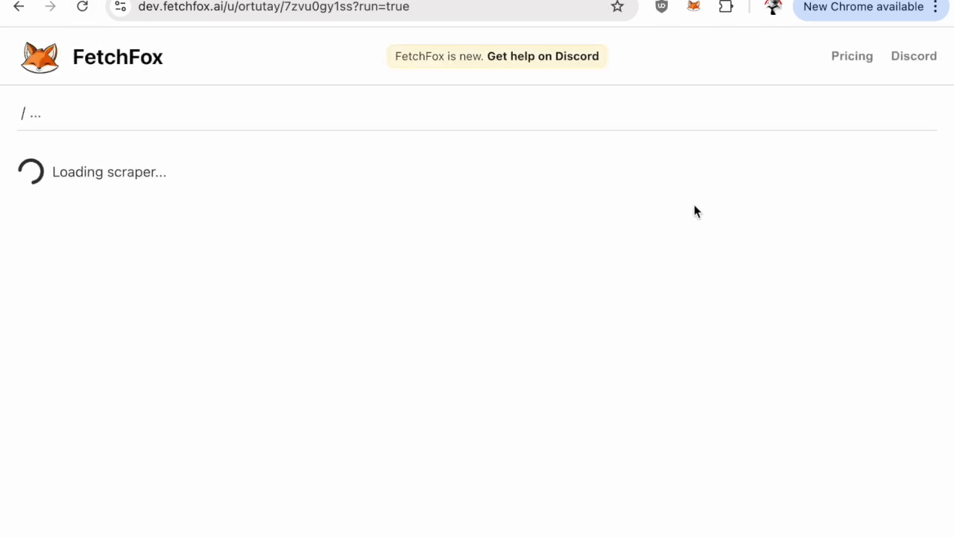
{"action": "scroll", "coordinate": [631, 238], "scroll_direction": "down", "scroll_amount": 3}
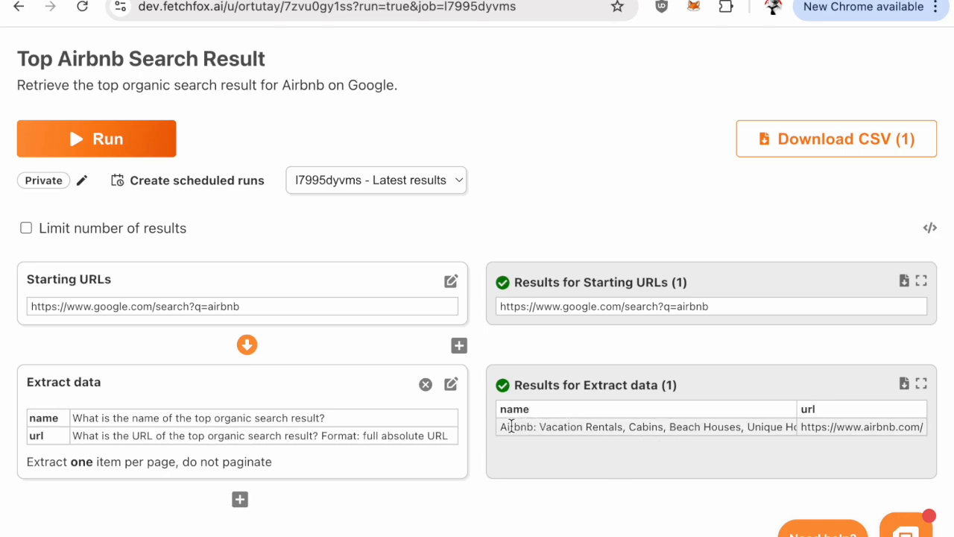
Append "Include only company name." to the name field's question in the Extract data step and save it
{"action": "left_click_drag", "start_coordinate": [555, 430], "coordinate": [786, 424]}
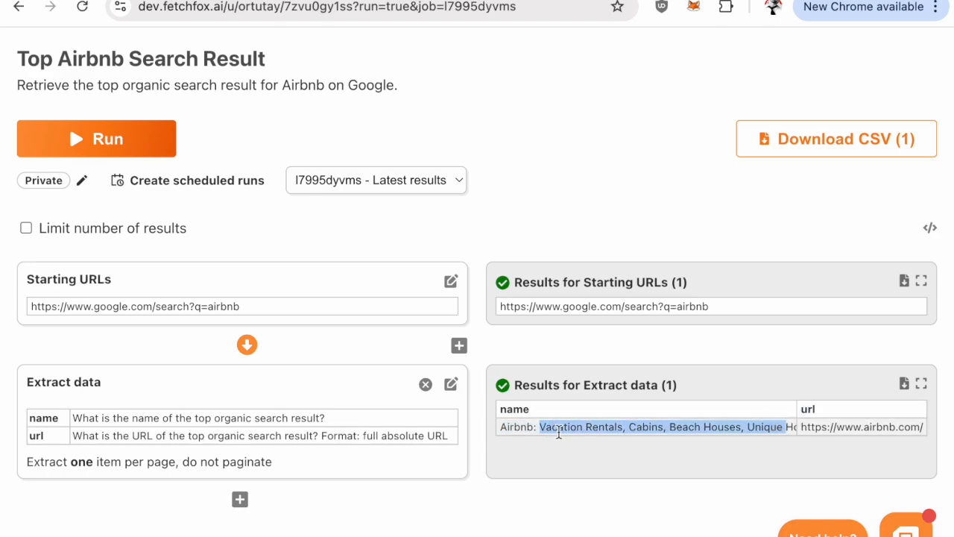
{"action": "left_click", "coordinate": [563, 431]}
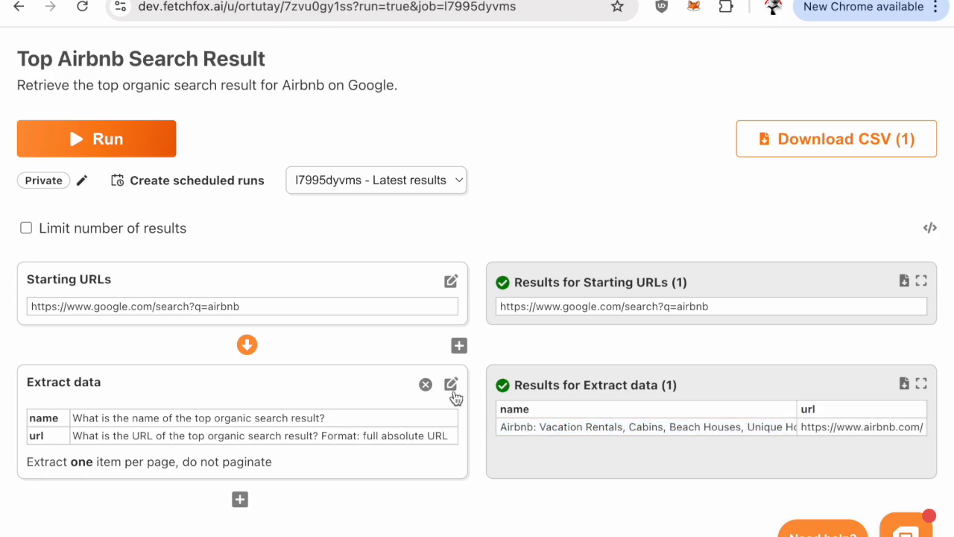
{"action": "left_click", "coordinate": [451, 384]}
{"action": "left_click", "coordinate": [403, 425]}
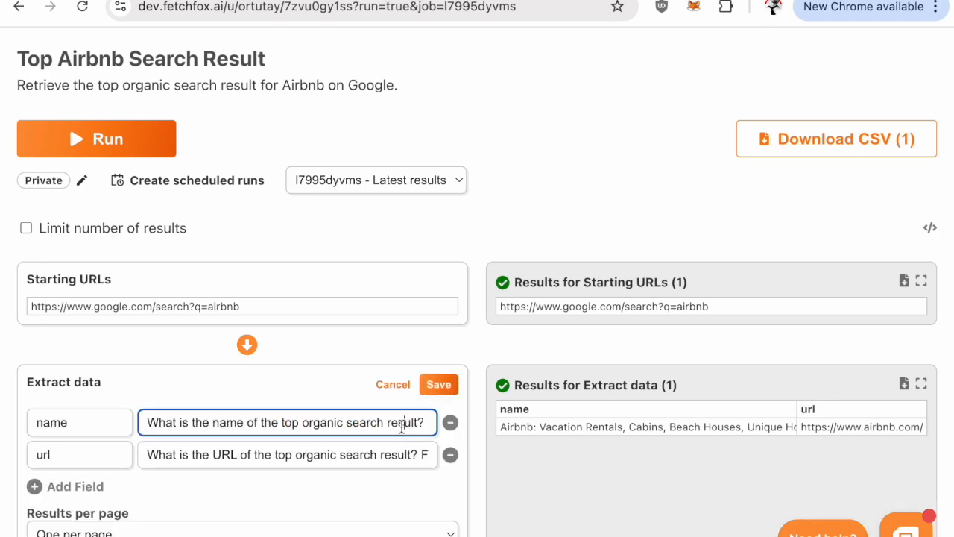
{"action": "type", "text": "I"}
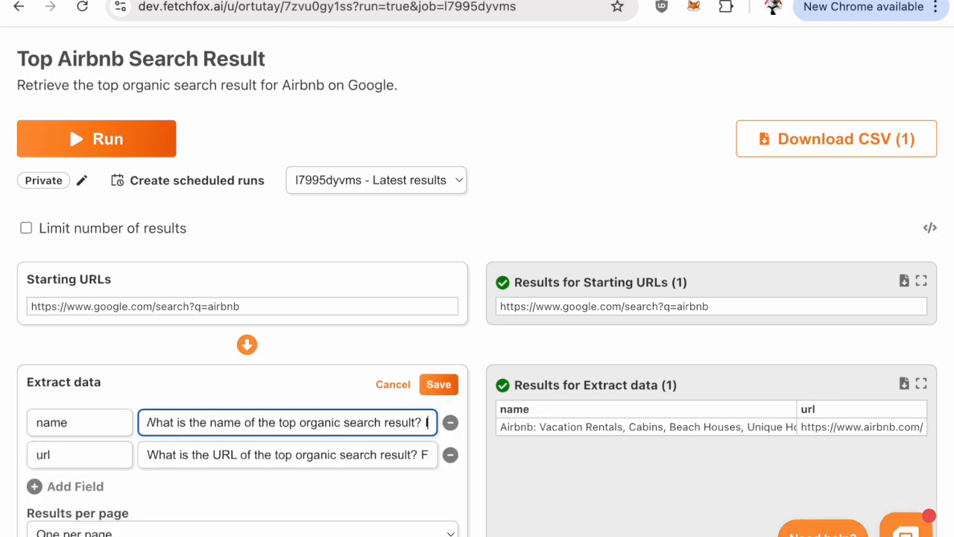
{"action": "type", "text": "nclude only company name."}
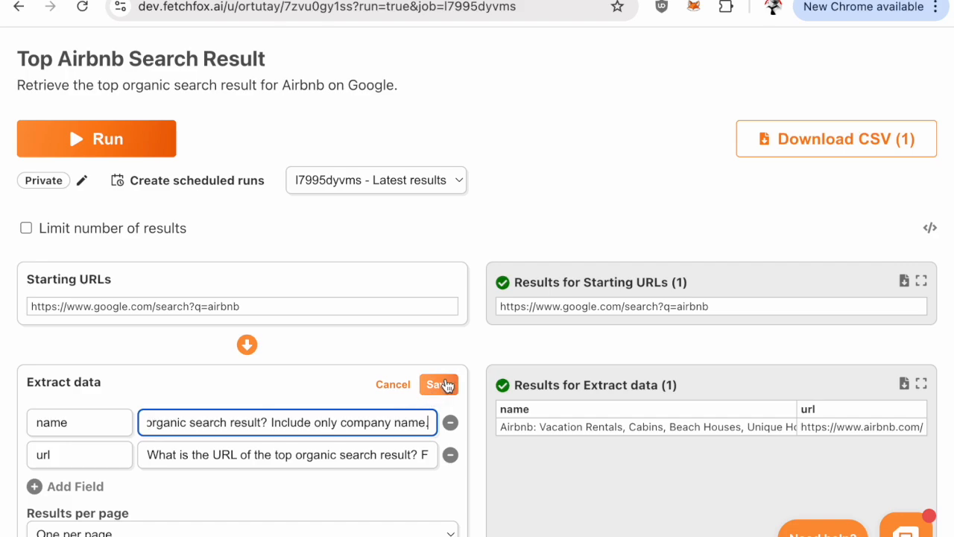
{"action": "left_click", "coordinate": [439, 385]}
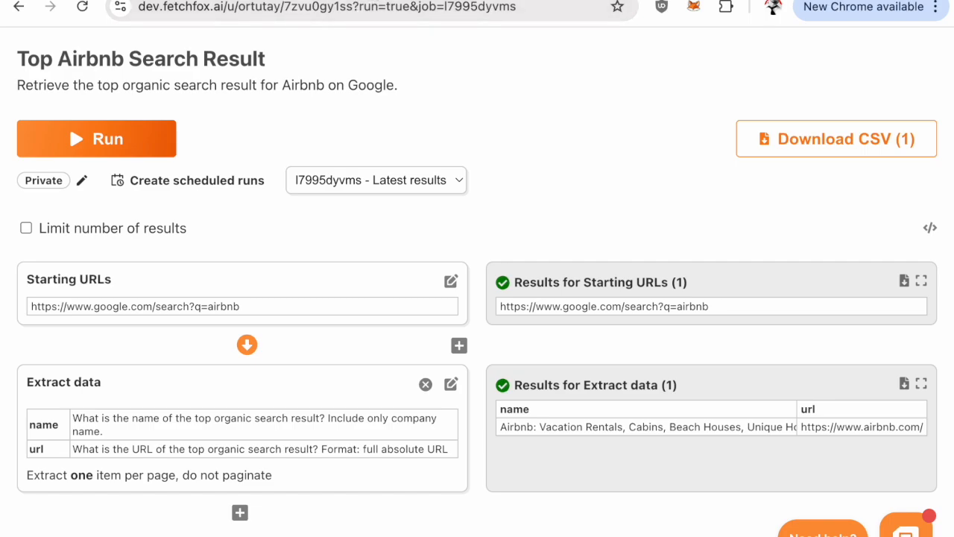
{"action": "left_click", "coordinate": [362, 0]}
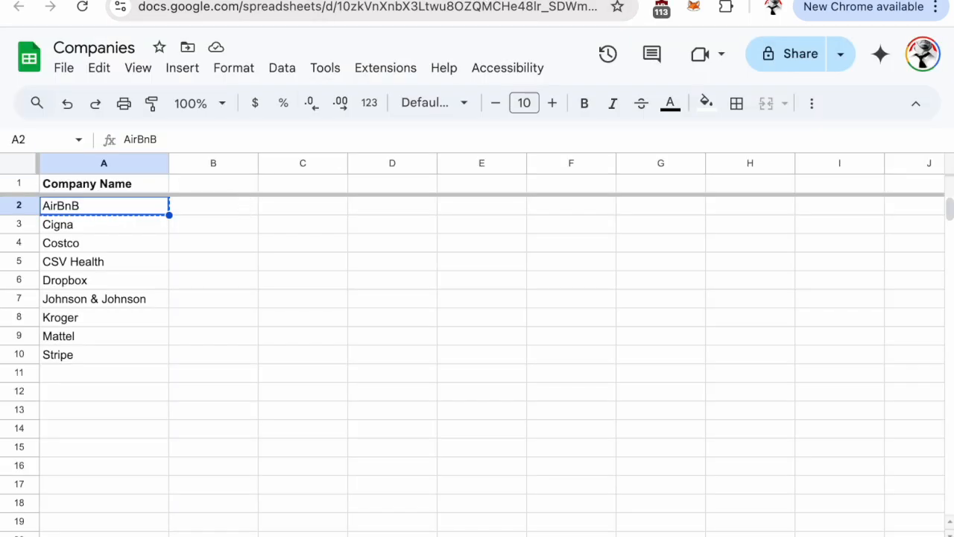
{"action": "left_click", "coordinate": [403, 0]}
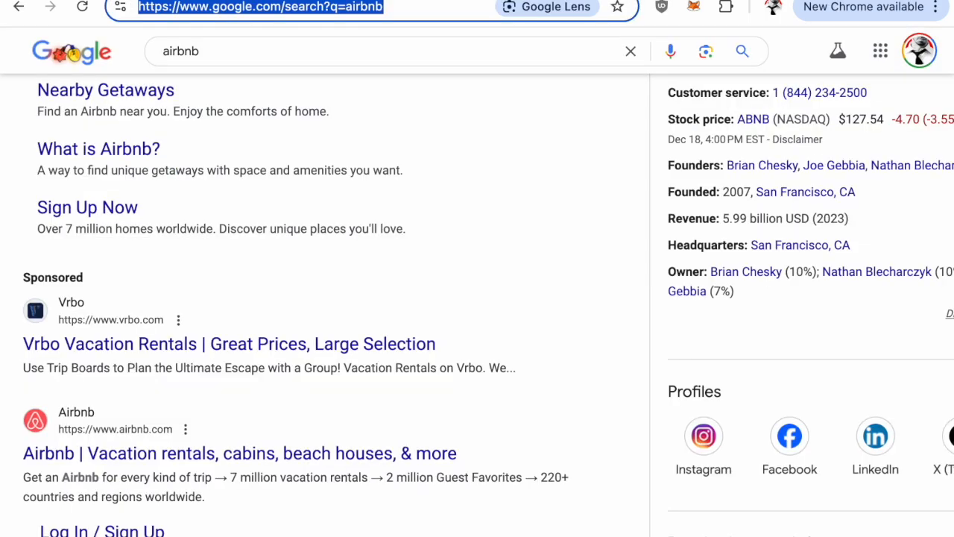
{"action": "left_click", "coordinate": [375, 9]}
{"action": "left_click_drag", "start_coordinate": [346, 8], "coordinate": [139, 7]}
{"action": "key", "text": "ctrl+c"}
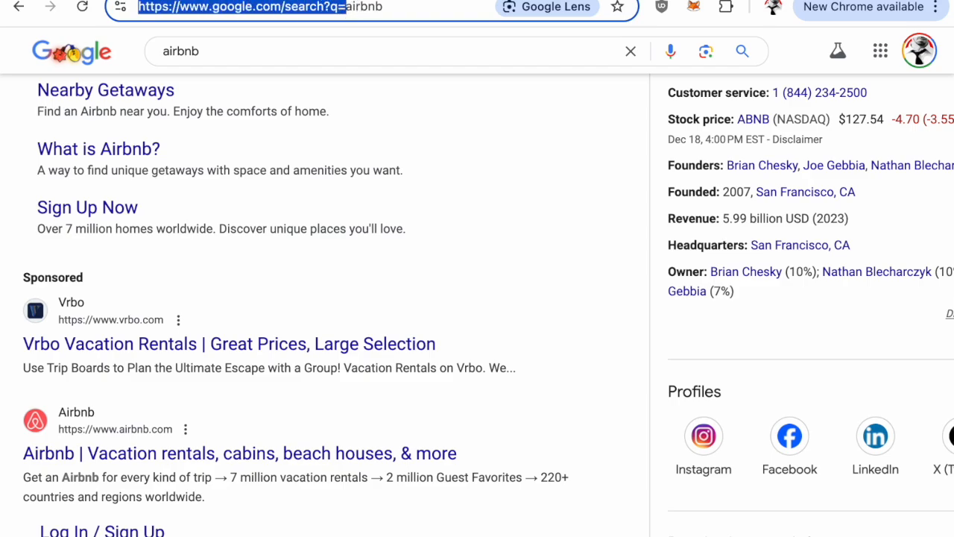
{"action": "left_click", "coordinate": [261, 0]}
{"action": "left_click", "coordinate": [239, 213]}
{"action": "type", "text": "="}
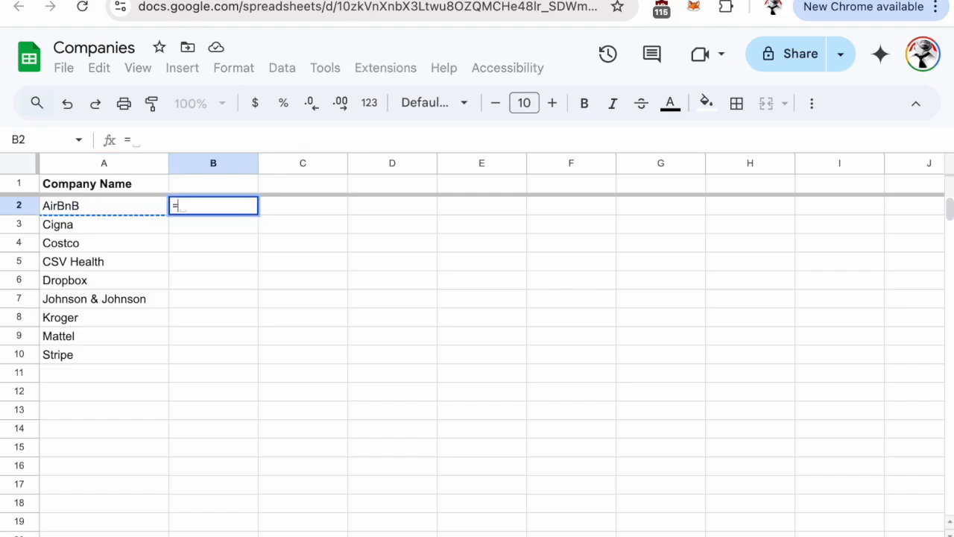
{"action": "type", "text": "CONCAT(\""}
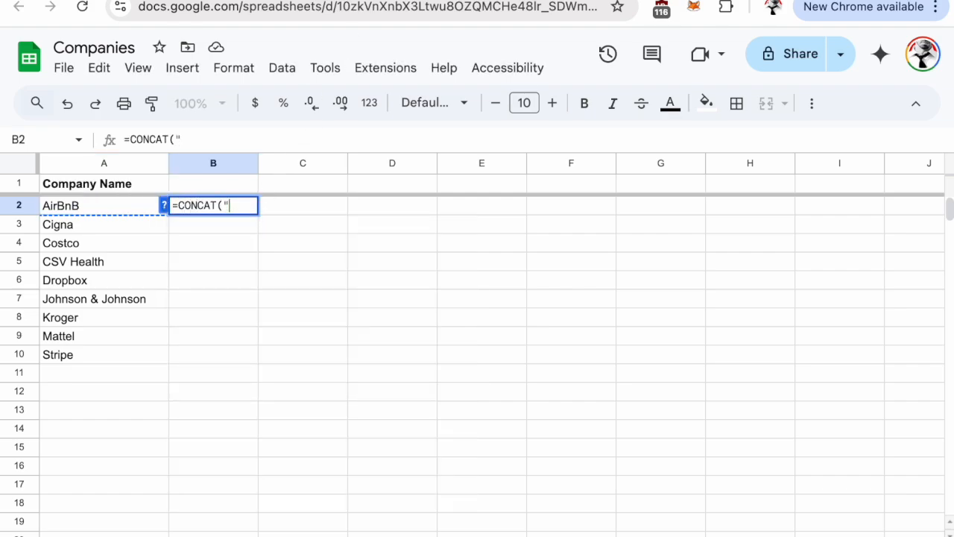
{"action": "key", "text": "ctrl+v"}
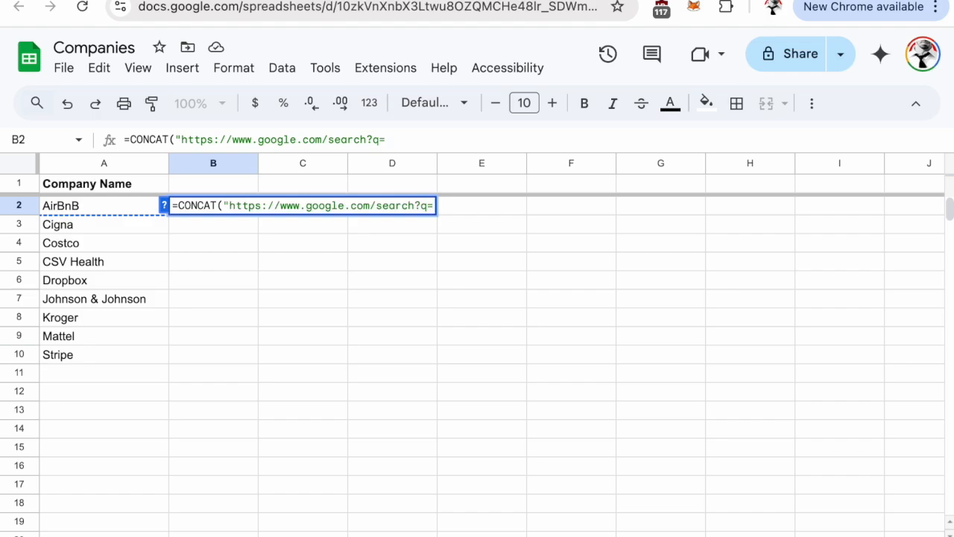
{"action": "type", "text": "\","}
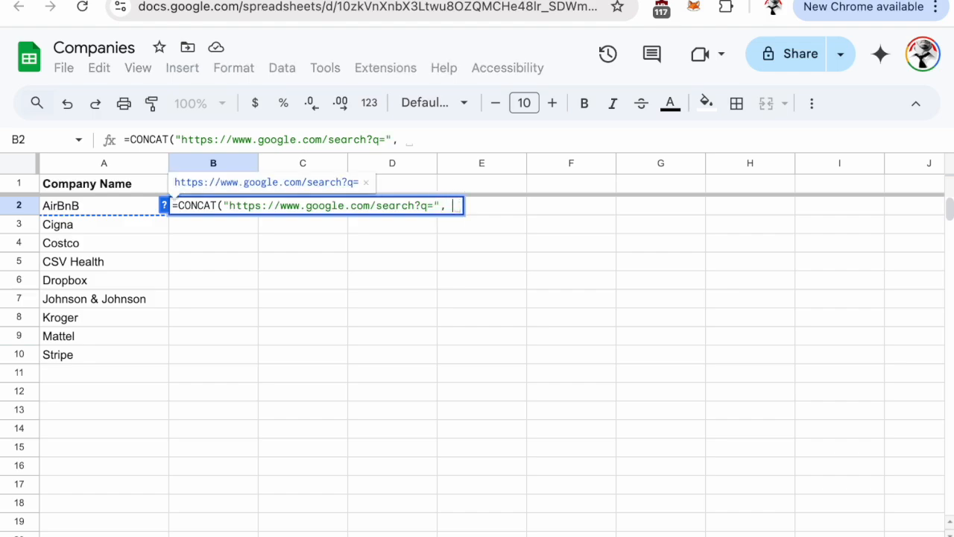
{"action": "left_click", "coordinate": [99, 206]}
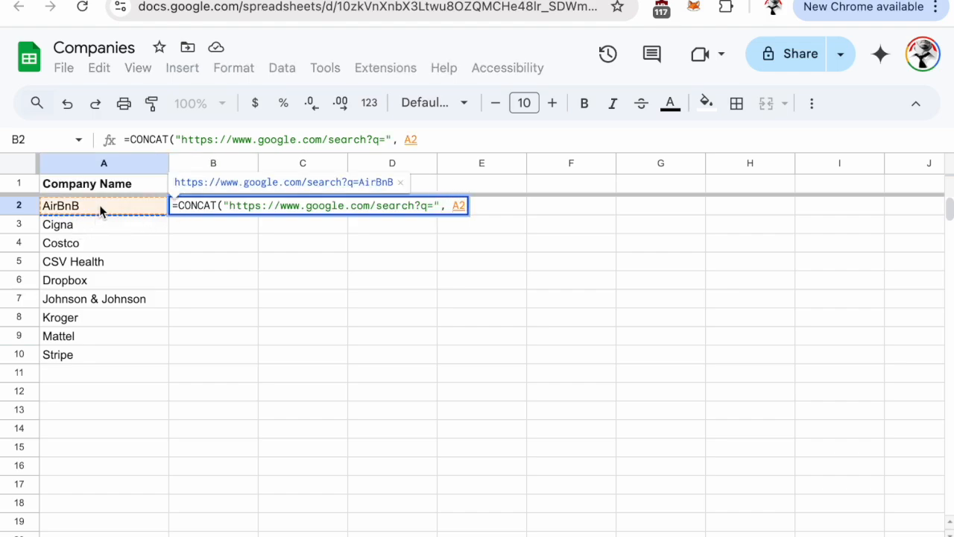
{"action": "type", "text": ")"}
{"action": "key", "text": "Return"}
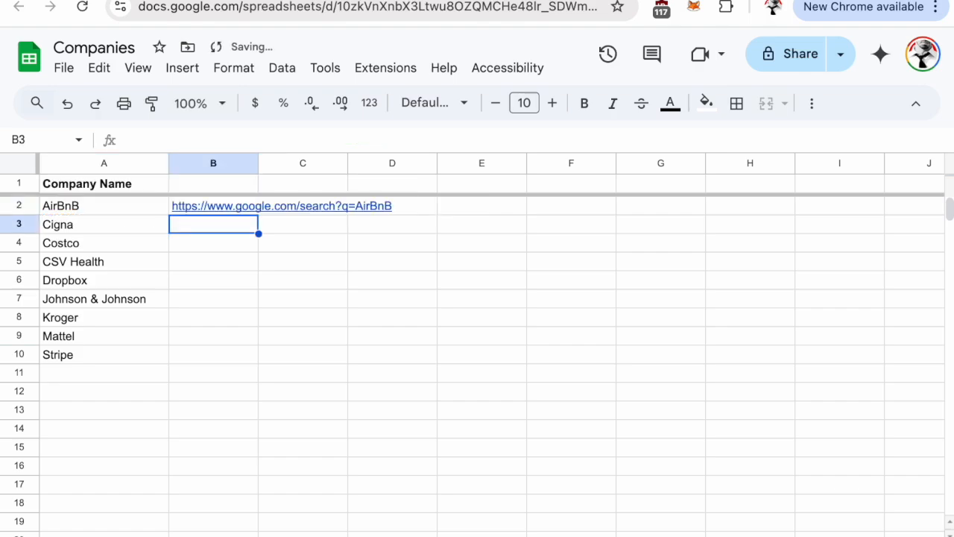
Copy the B2 formula down through B10 to build a Google search URL for every listed company
{"action": "key", "text": "Up"}
{"action": "key", "text": "ctrl+c"}
{"action": "key", "text": "shift+Down"}
{"action": "key", "text": "shift+Down"}
{"action": "key", "text": "shift+Down"}
{"action": "key", "text": "shift+Down"}
{"action": "key", "text": "shift+Down"}
{"action": "key", "text": "shift+Down"}
{"action": "key", "text": "shift+Down"}
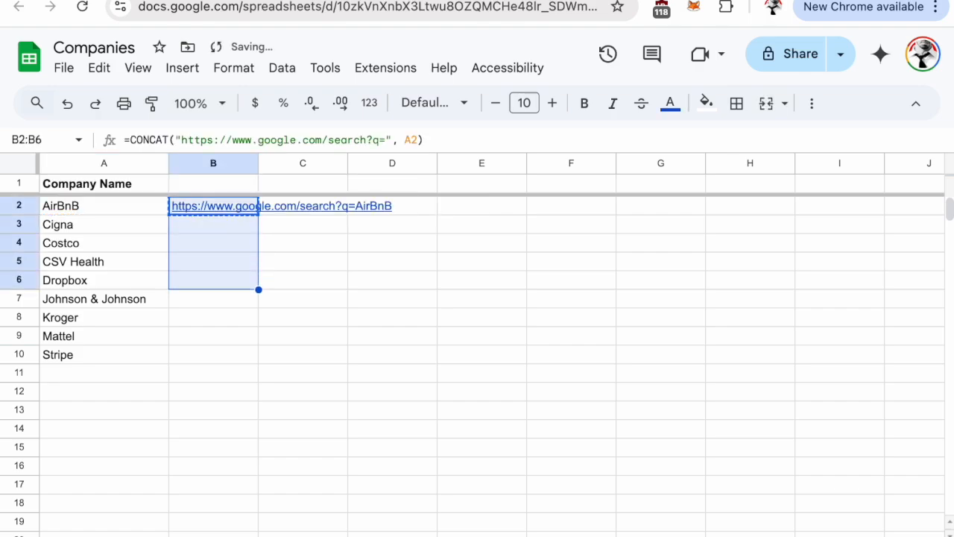
{"action": "key", "text": "shift+Down"}
{"action": "key", "text": "ctrl+v"}
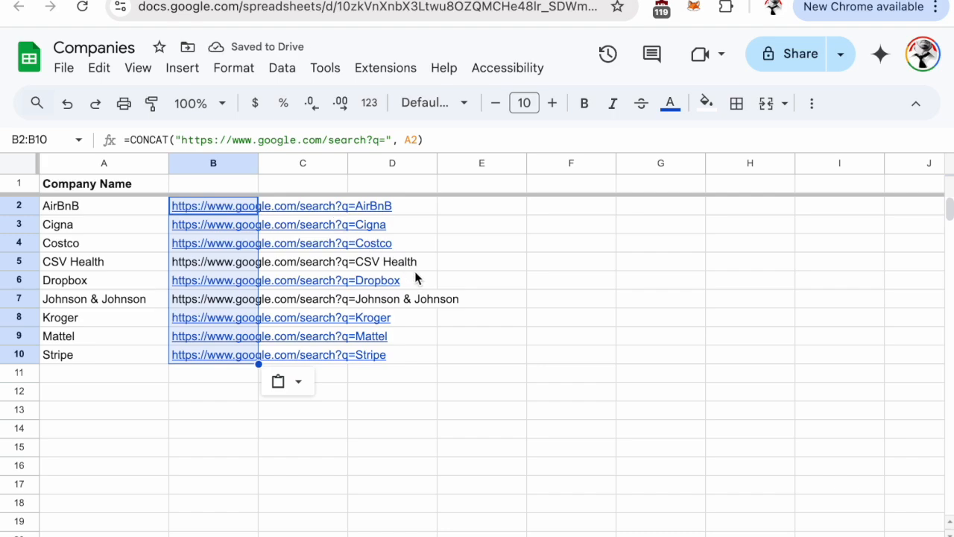
{"action": "left_click", "coordinate": [477, 279]}
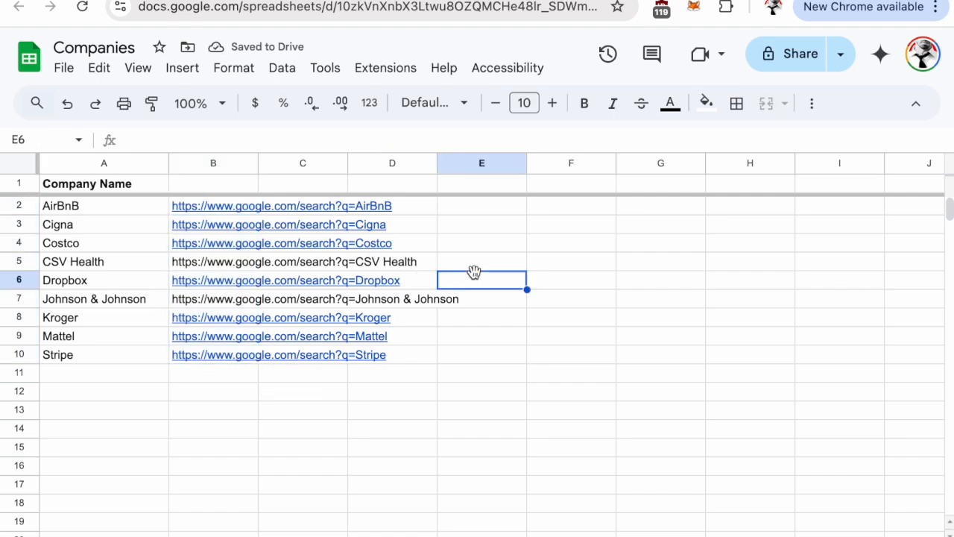
Copy the company search URLs in cells B2:B10
{"action": "left_click", "coordinate": [234, 373]}
{"action": "left_click", "coordinate": [254, 356]}
{"action": "key", "text": "shift+Up"}
{"action": "key", "text": "shift+Up"}
{"action": "key", "text": "shift+Up"}
{"action": "key", "text": "shift+Up"}
{"action": "key", "text": "shift+Up"}
{"action": "key", "text": "shift+Up"}
{"action": "key", "text": "shift+Up"}
{"action": "key", "text": "shift+Up"}
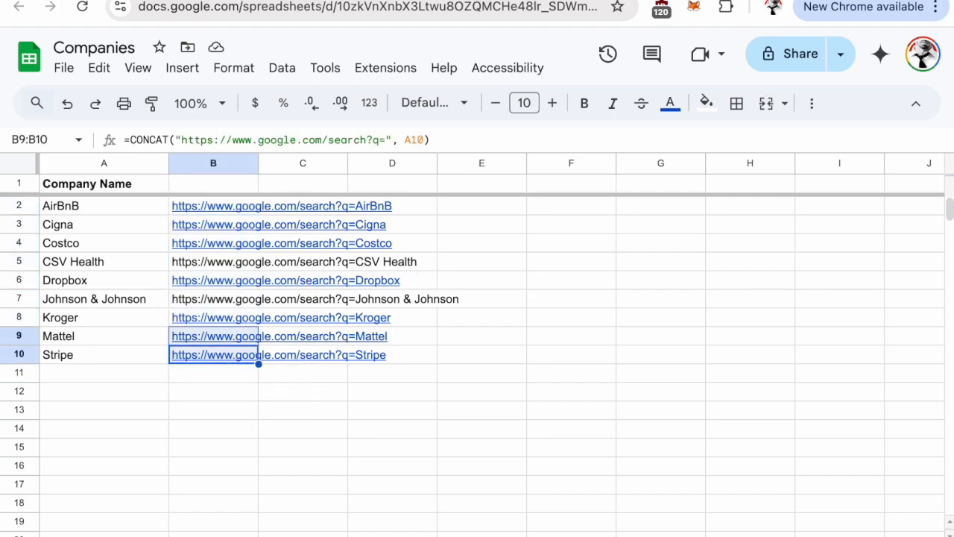
{"action": "key", "text": "ctrl+c"}
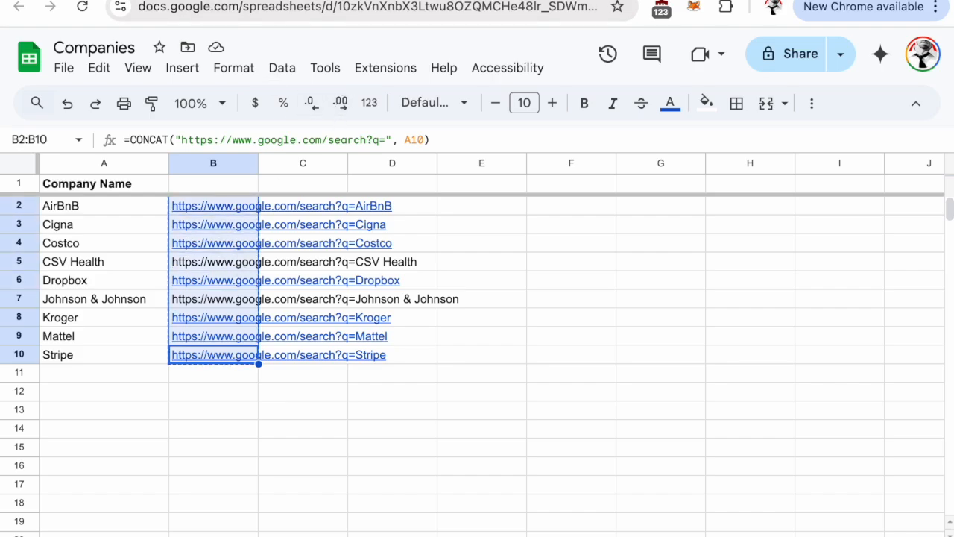
Switch to the FetchFox scraper, replace its starting URL with the copied list of company search URLs, and save it
{"action": "left_click", "coordinate": [238, 0]}
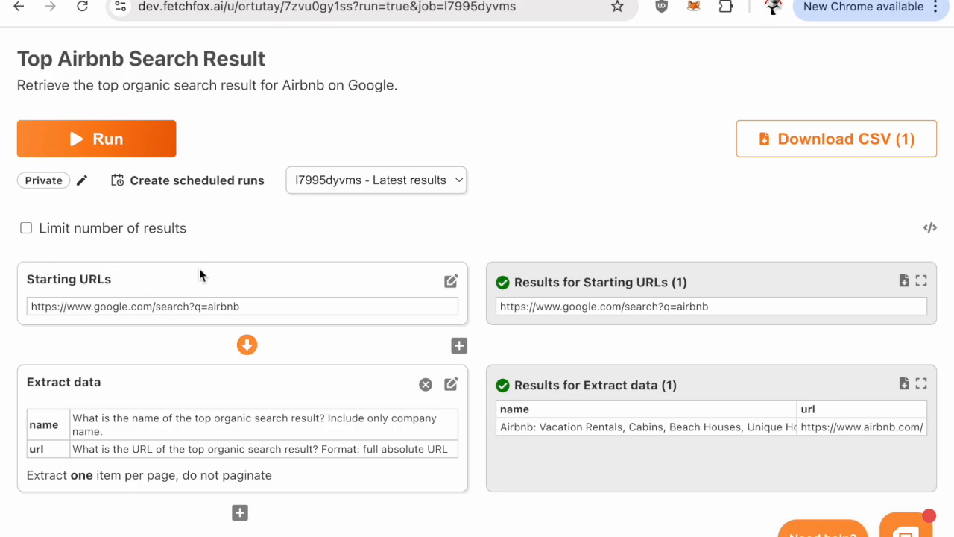
{"action": "left_click", "coordinate": [452, 281]}
{"action": "left_click", "coordinate": [345, 353]}
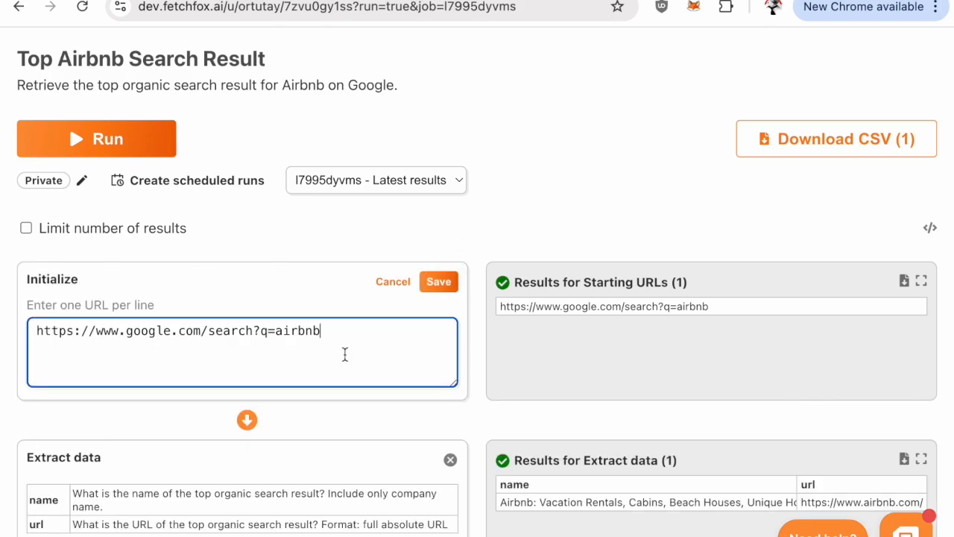
{"action": "key", "text": "ctrl+a"}
{"action": "key", "text": "ctrl+v"}
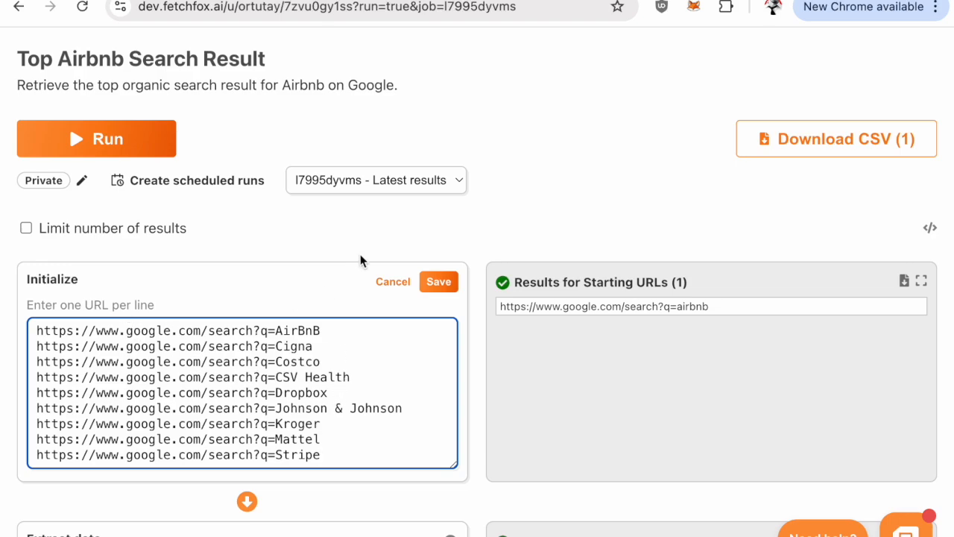
{"action": "scroll", "coordinate": [422, 242], "scroll_direction": "down", "scroll_amount": 1}
{"action": "left_click", "coordinate": [438, 262]}
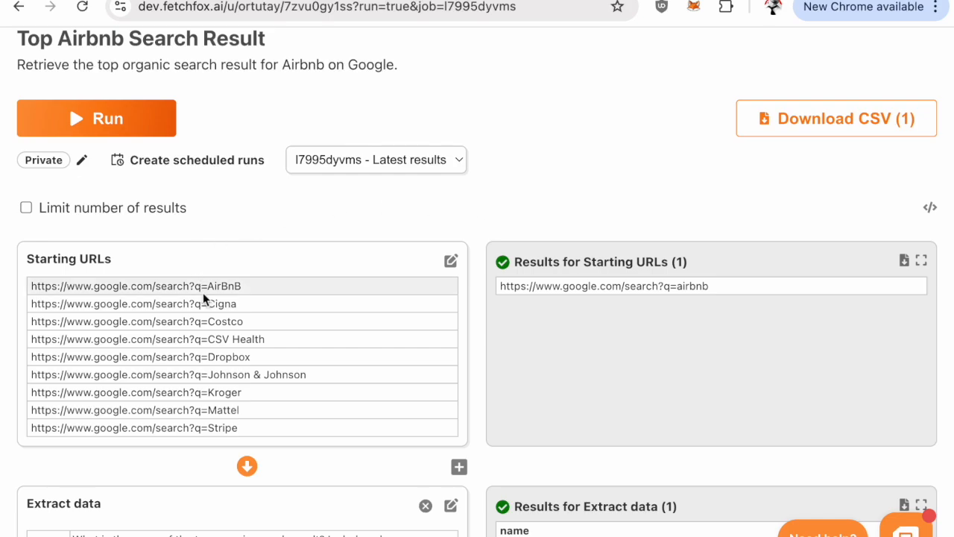
Run the scraper on the company search URLs and open the full results table for the Extract data step
{"action": "scroll", "coordinate": [252, 287], "scroll_direction": "down", "scroll_amount": 1}
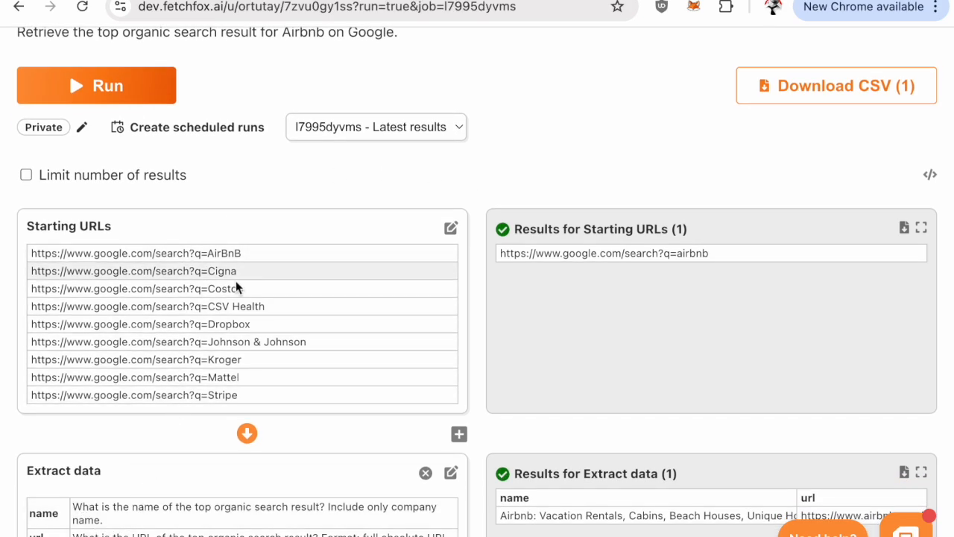
{"action": "scroll", "coordinate": [322, 309], "scroll_direction": "down", "scroll_amount": 1}
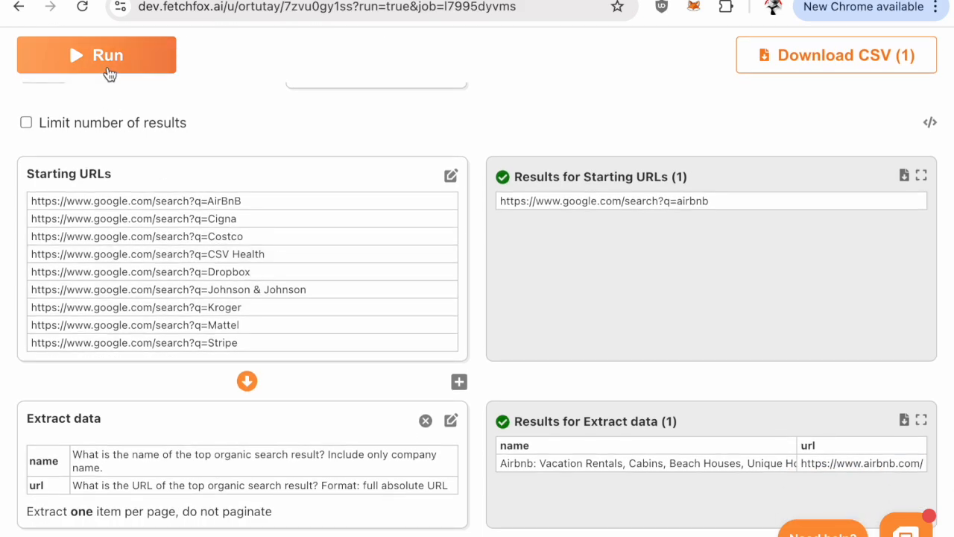
{"action": "left_click", "coordinate": [106, 67]}
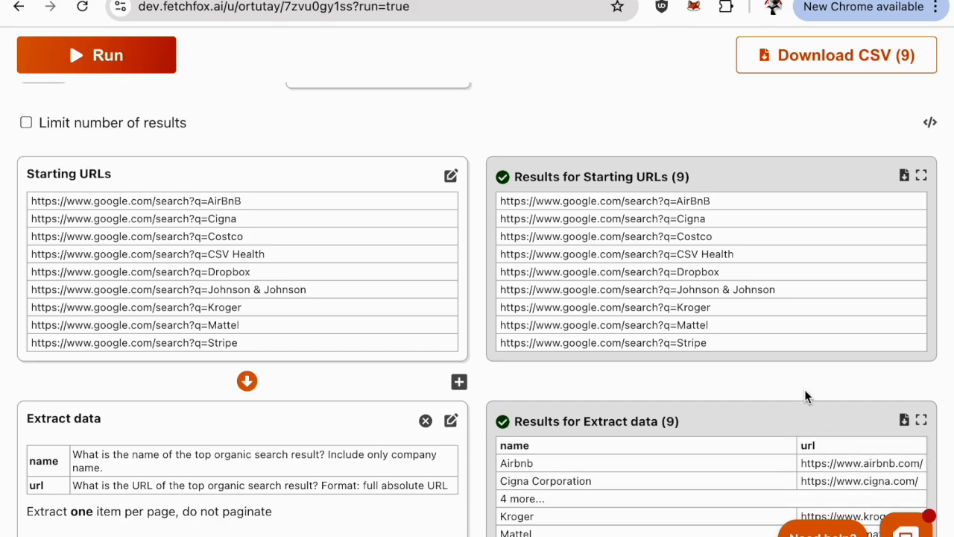
{"action": "scroll", "coordinate": [788, 396], "scroll_direction": "down", "scroll_amount": 1}
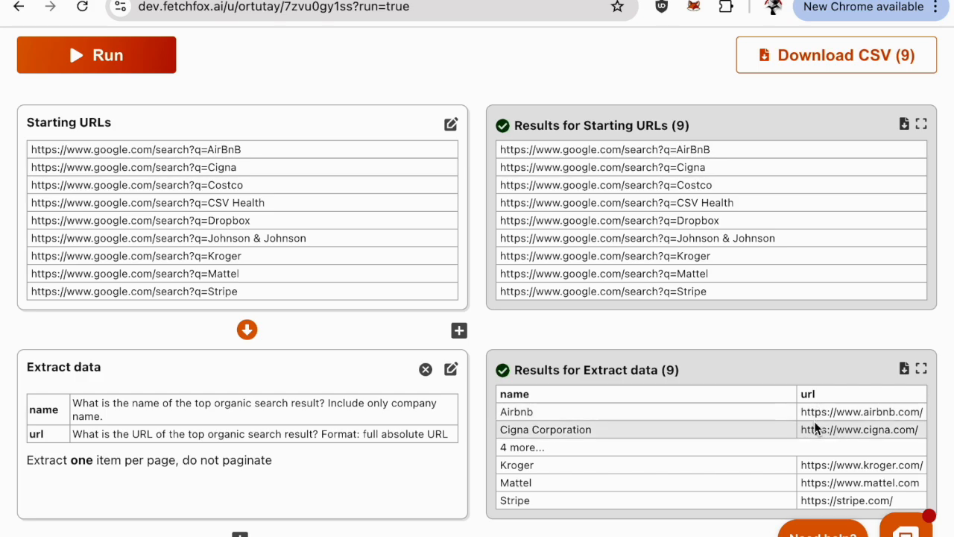
{"action": "left_click", "coordinate": [921, 370]}
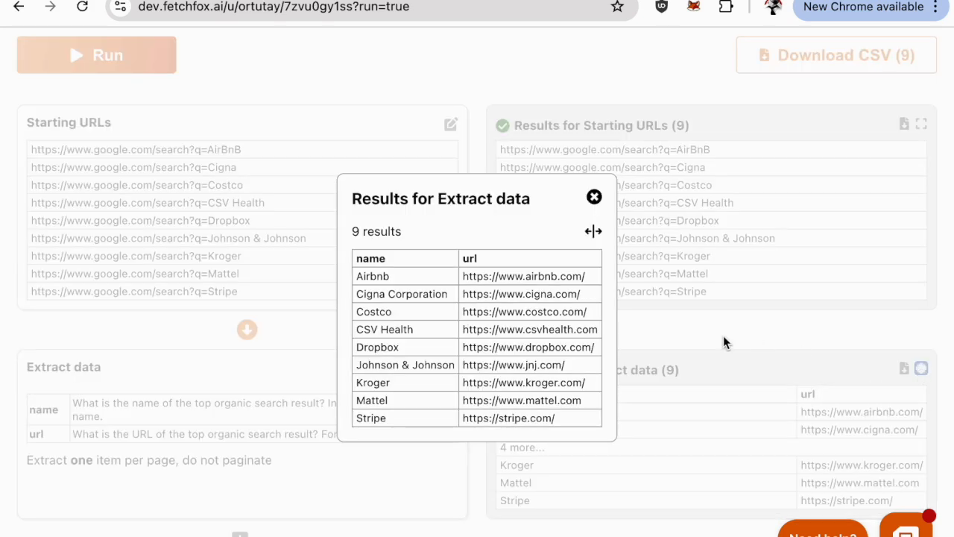